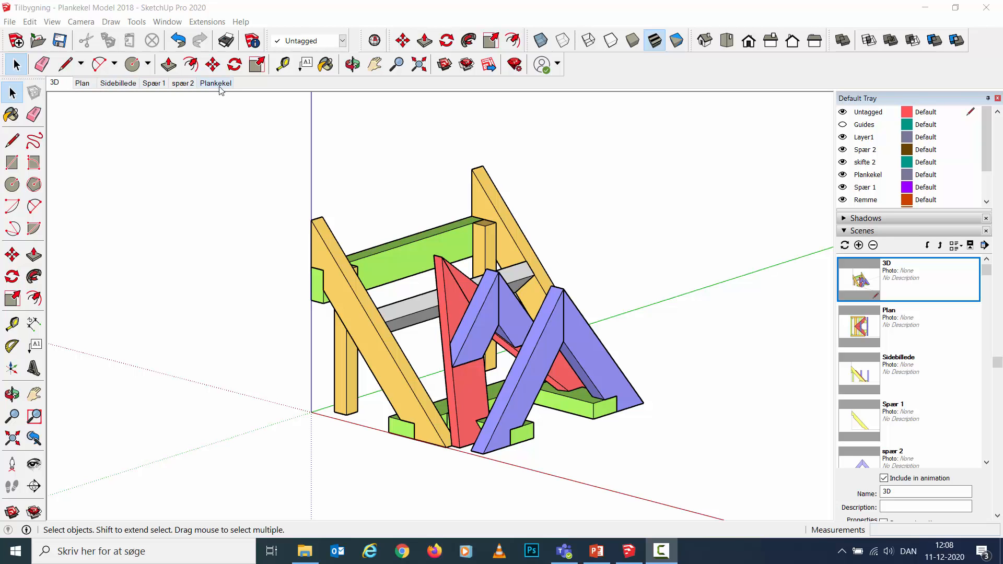
Step: Examine the roof model in 3D and go through the Plan, Sidebillede, Spær 1, spær 2 and Plankekel scenes
middle_click_drag(351, 364, 441, 365)
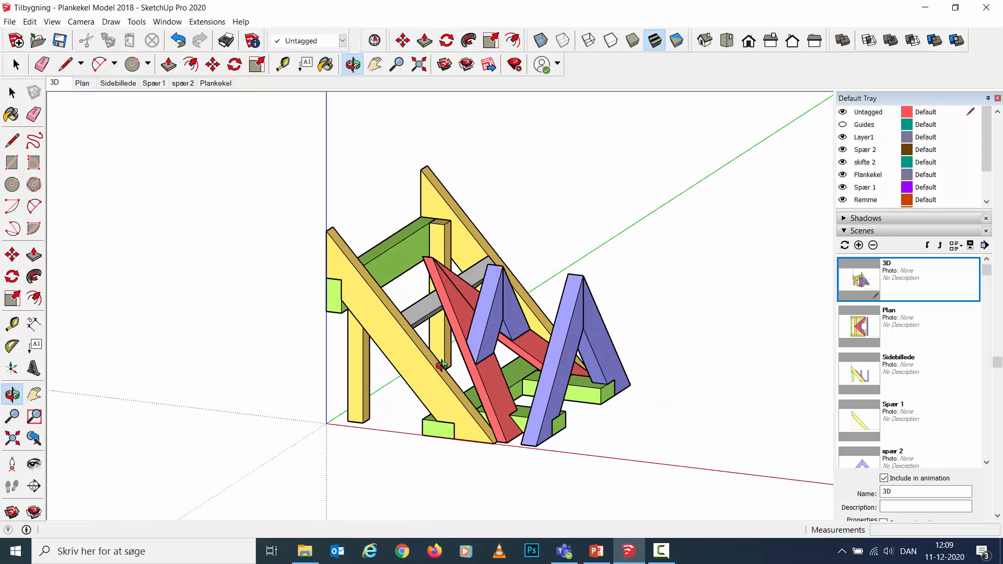
key("space")
left_click(58, 87)
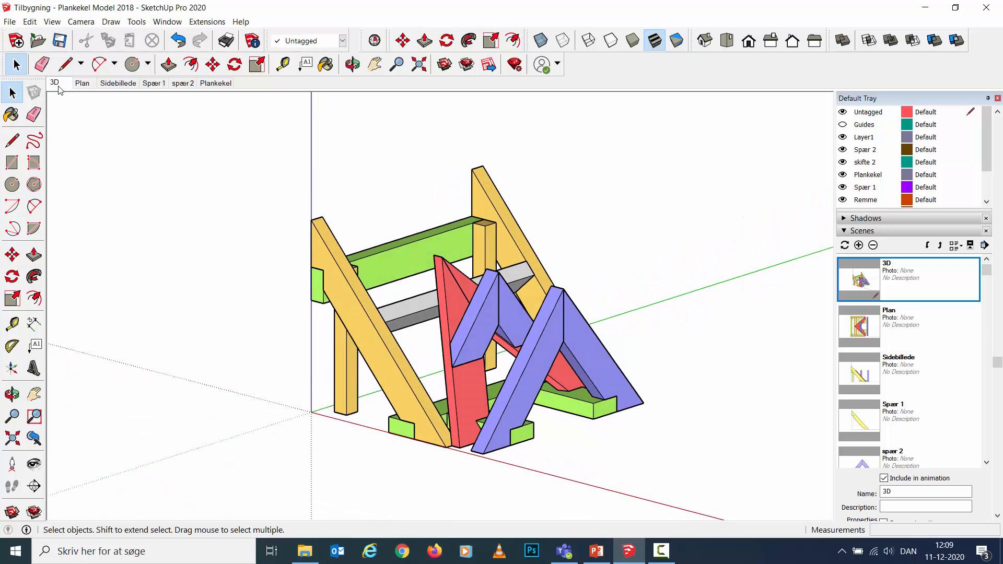
left_click(87, 86)
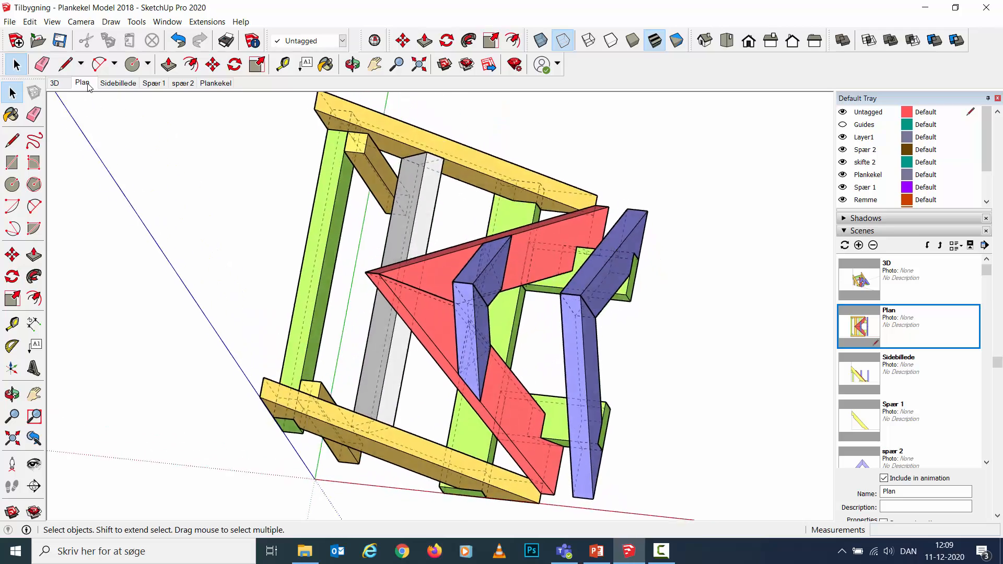
left_click(119, 84)
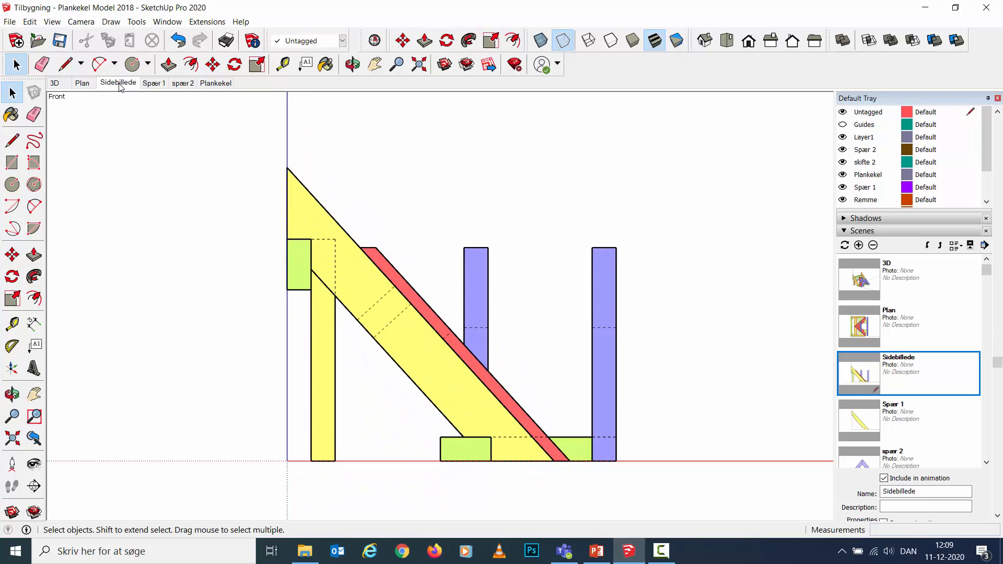
left_click(156, 85)
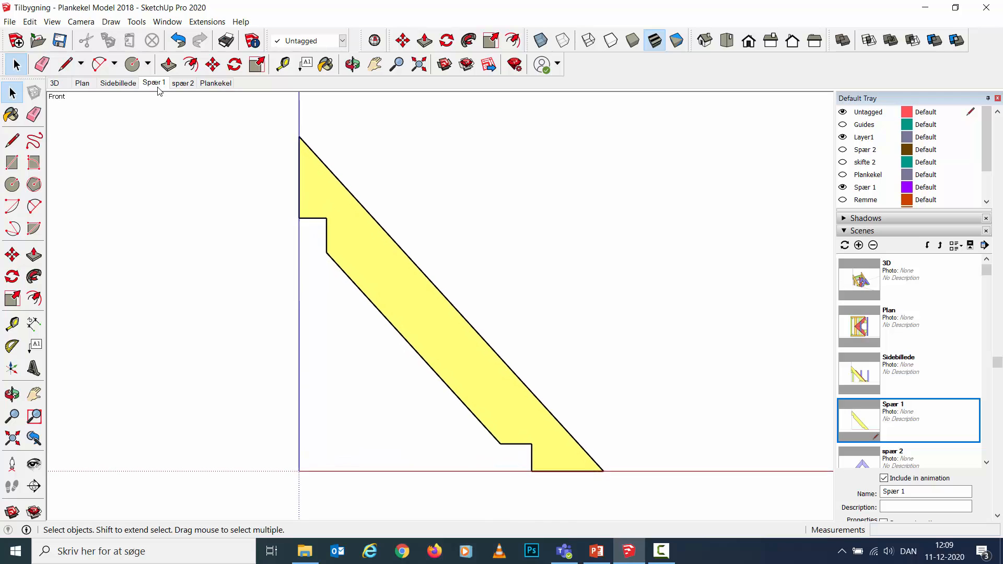
left_click(184, 84)
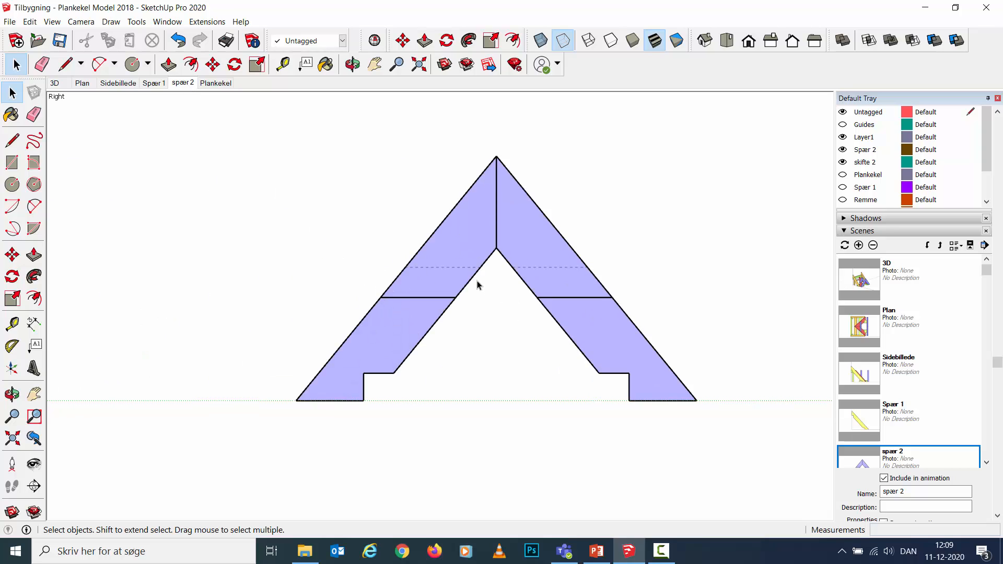
left_click(214, 83)
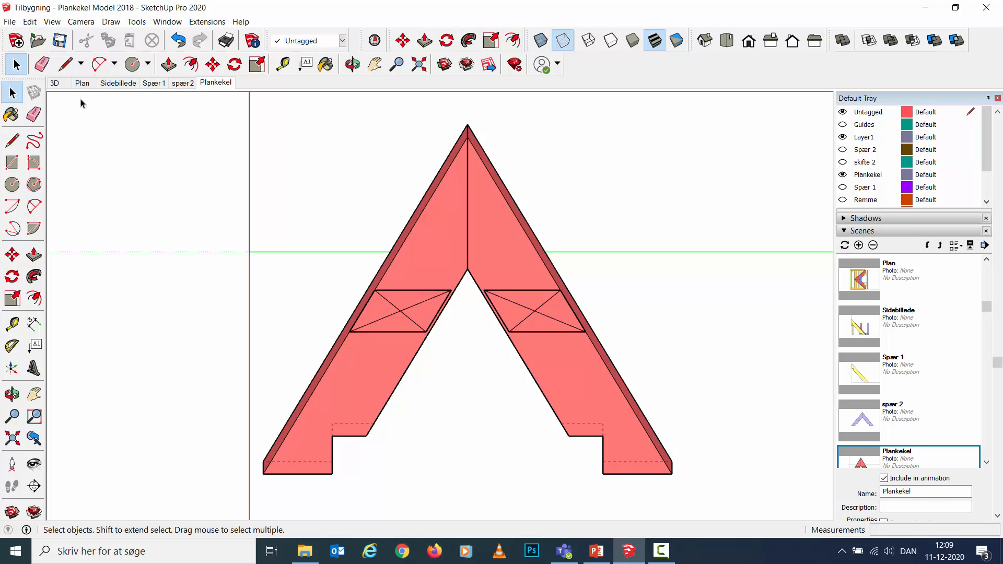
Step: In the spær 2 scene, copy the left upper skifte piece by its apex corner about 282 mm up and outward from the truss
left_click(182, 83)
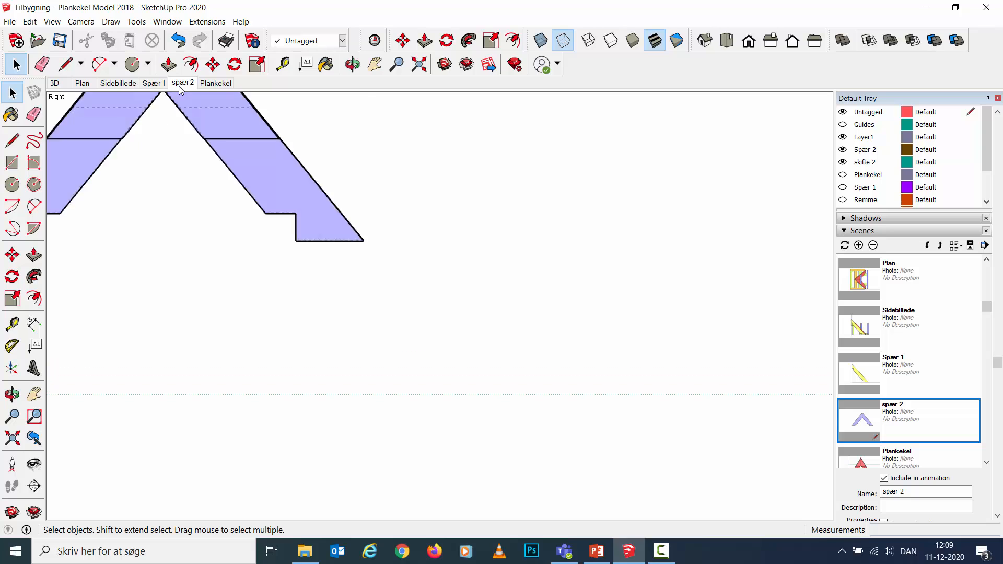
middle_click_drag(287, 293, 458, 325)
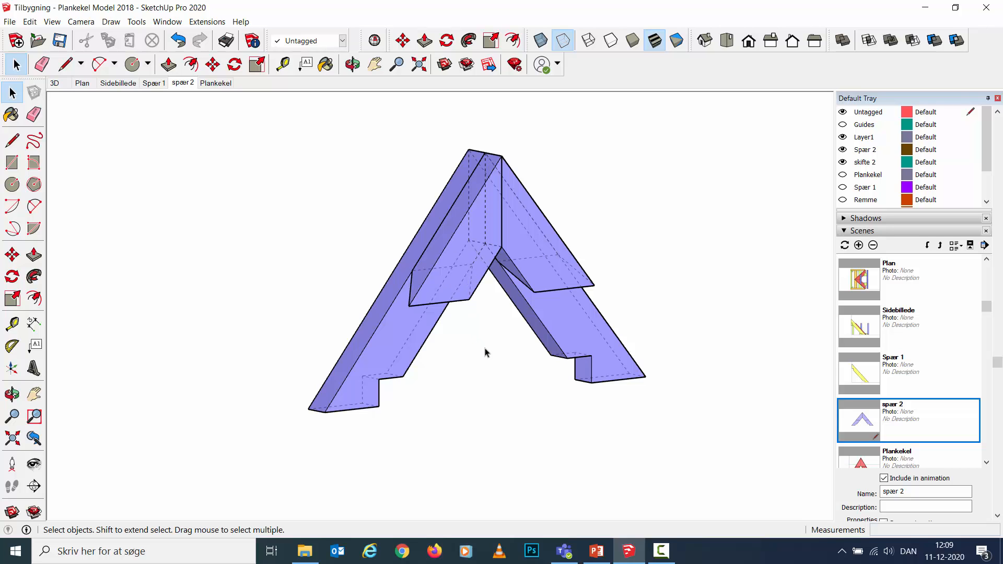
middle_click_drag(492, 356, 428, 261)
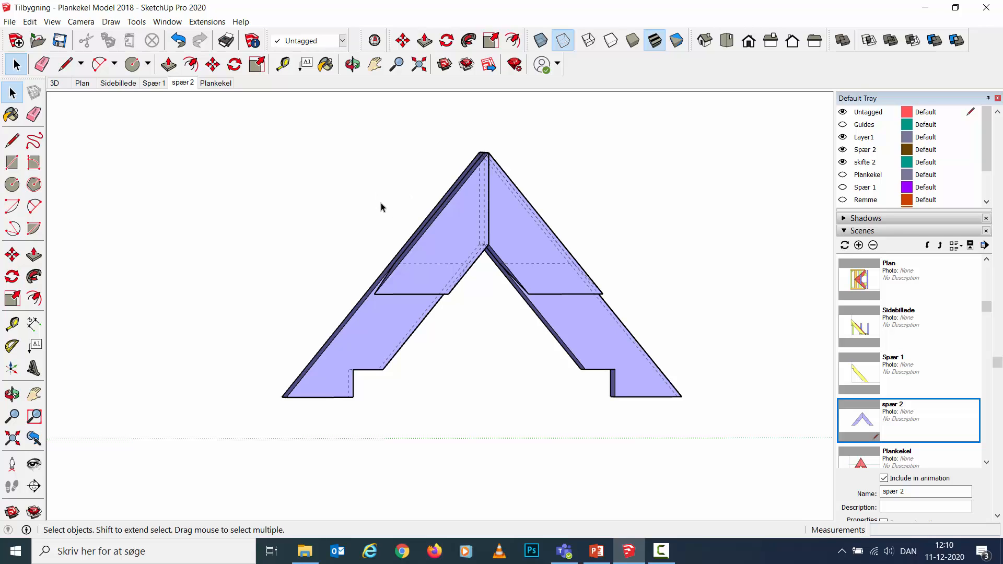
left_click(454, 242)
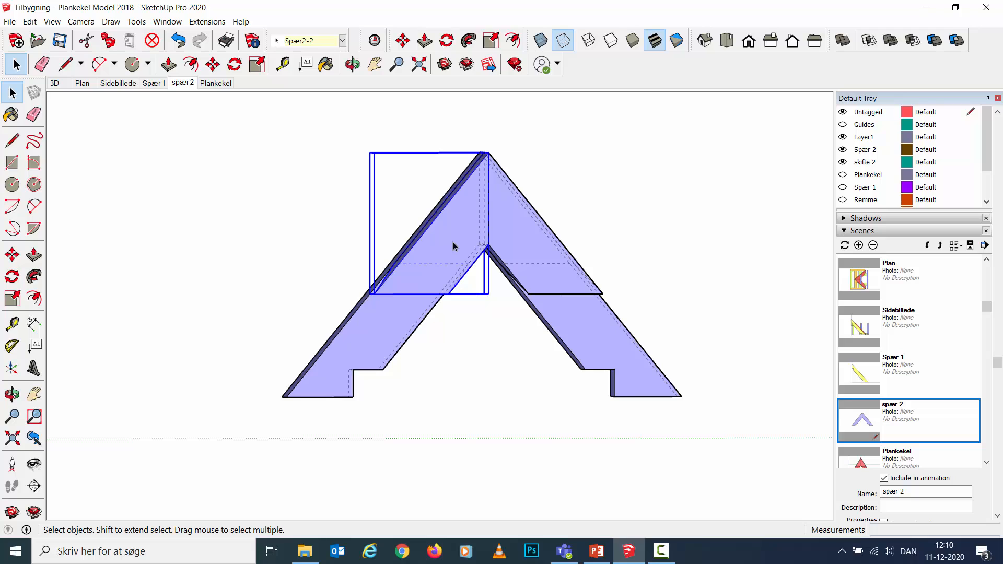
left_click(12, 254)
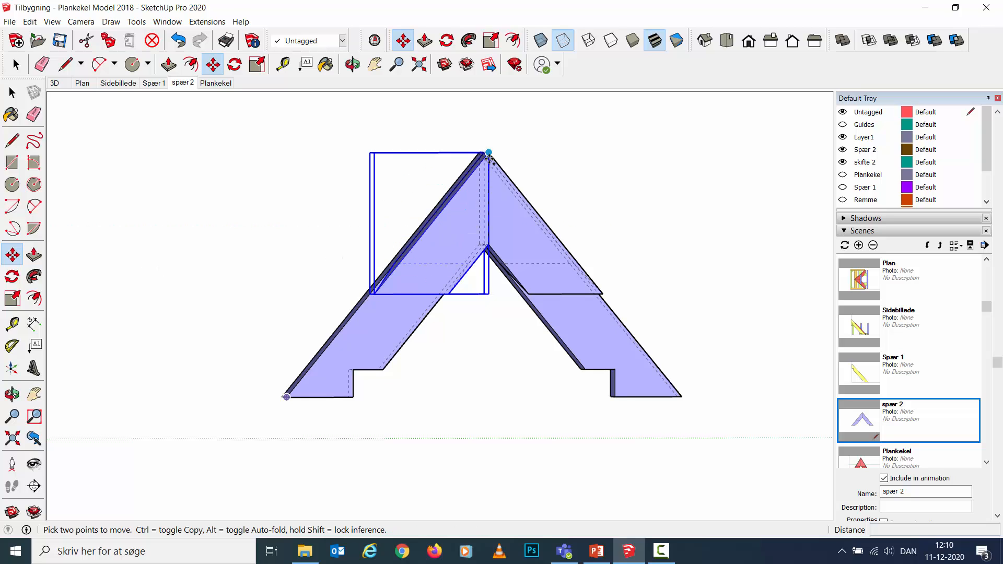
key("ctrl")
left_click(489, 153)
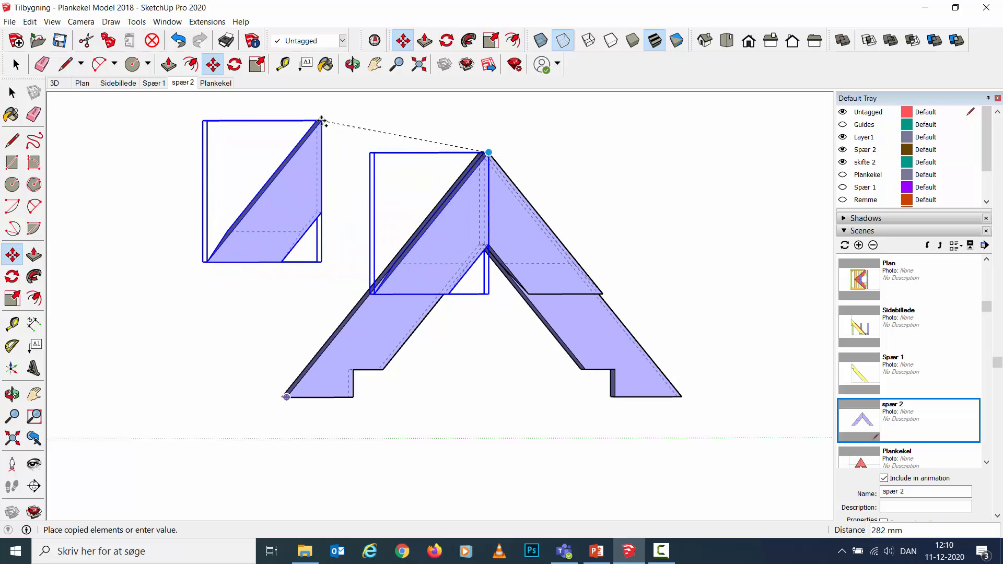
left_click(322, 120)
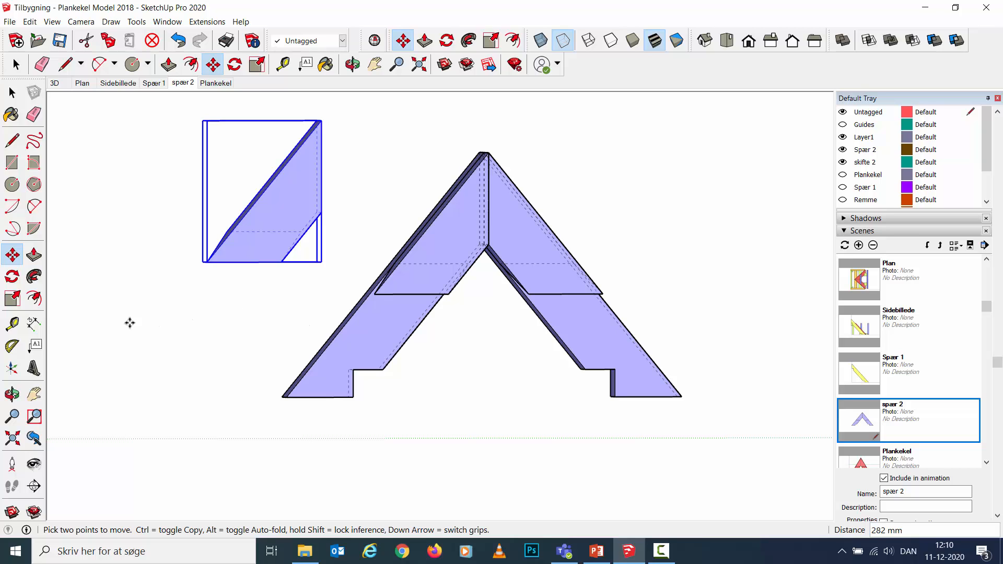
Step: Place the drawing axes at the copied piece's lower inner corner, with red along its lower sloping edge and green square across the timber
left_click(13, 369)
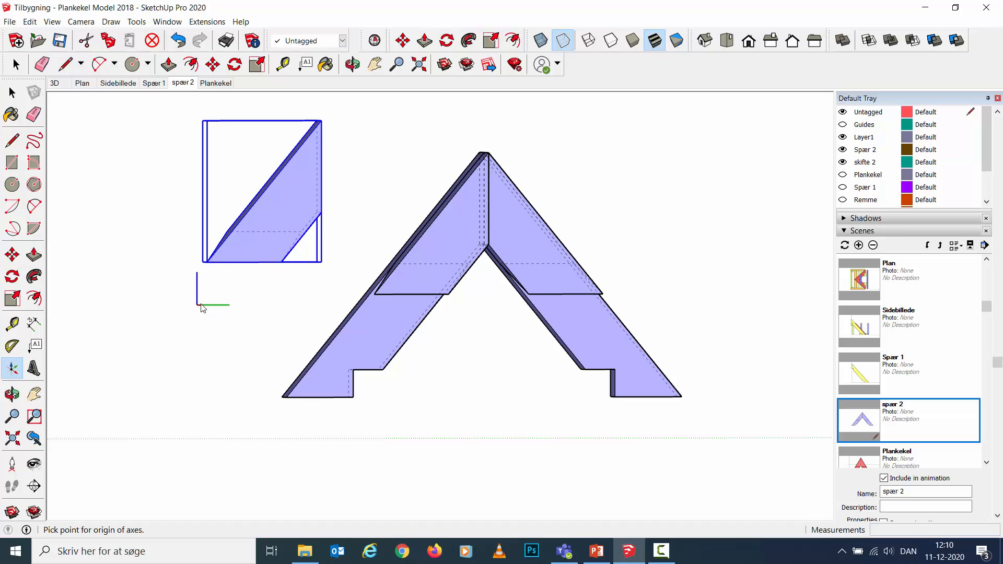
left_click(321, 212)
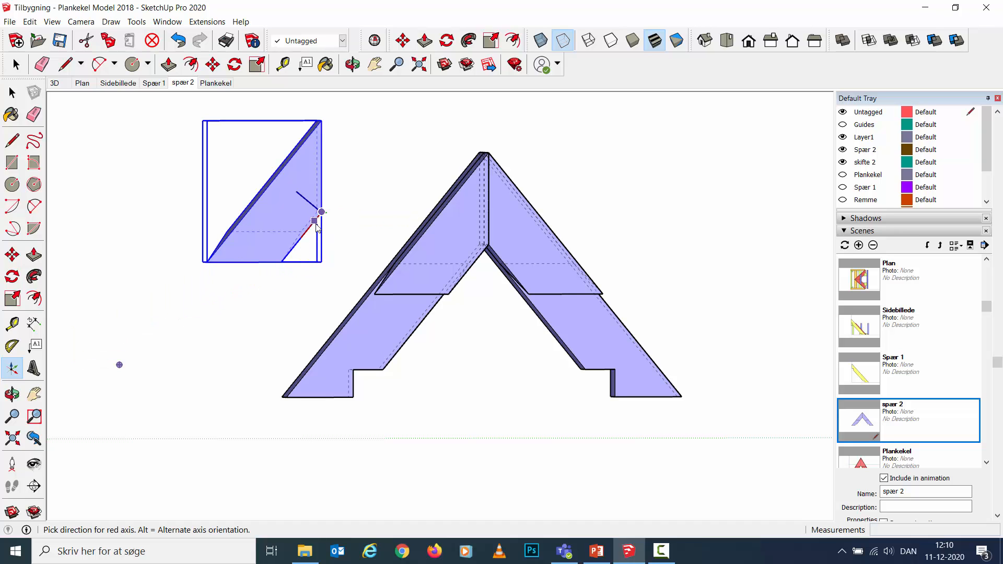
left_click(300, 250)
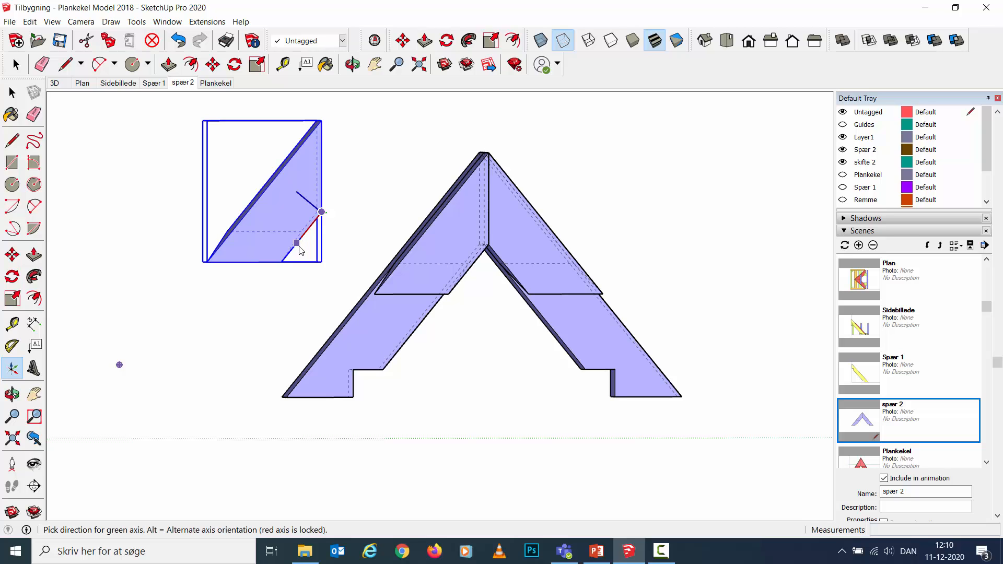
left_click(279, 181)
key("m")
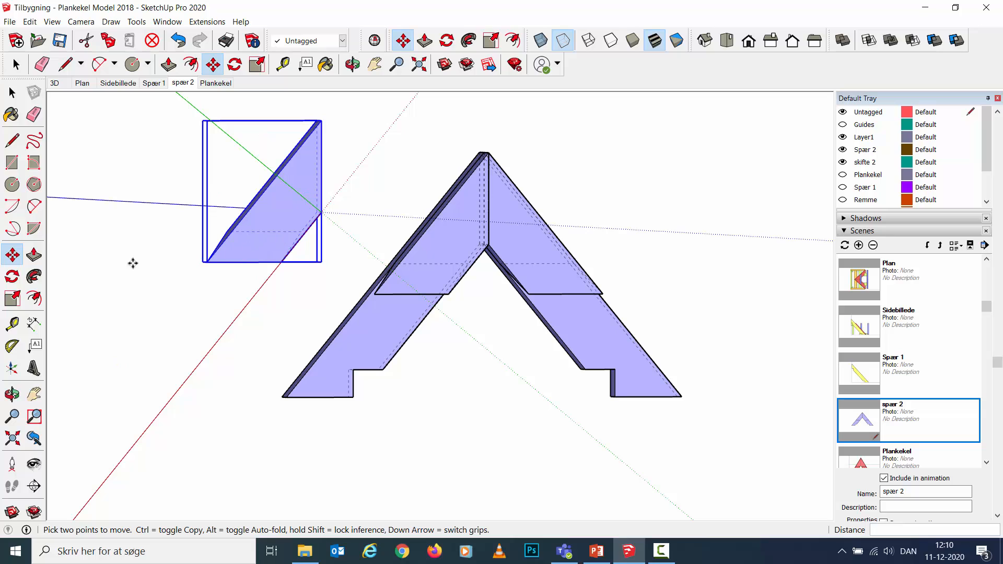
Step: Rotate the copied skifte piece 90 degrees around the red axis at its lower inner corner
left_click(13, 277)
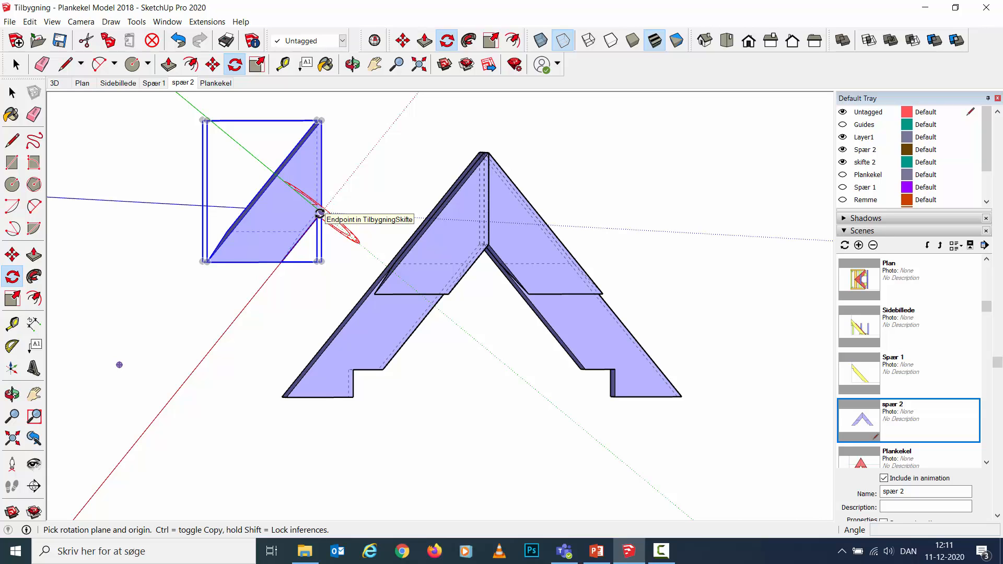
left_click(321, 212)
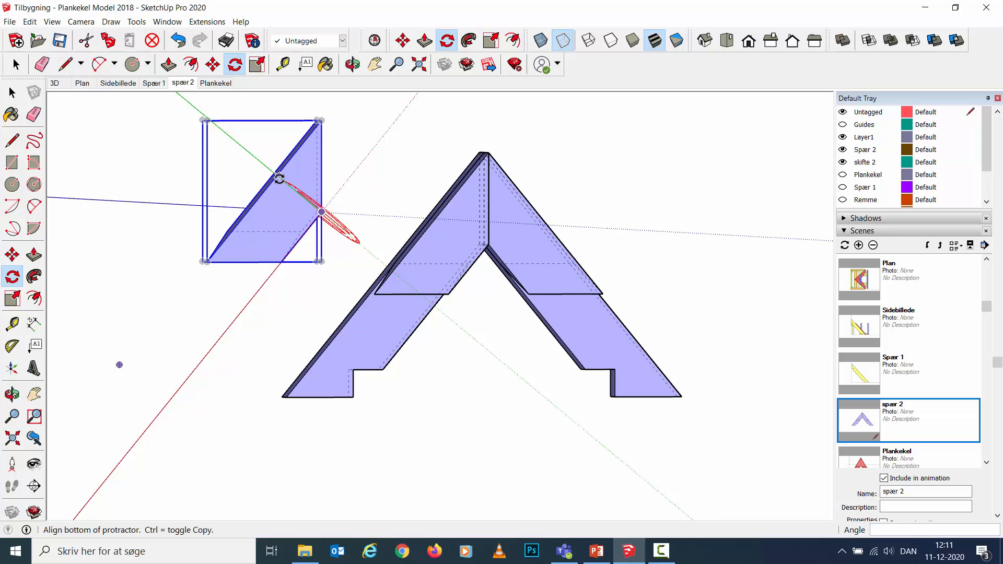
left_click(277, 175)
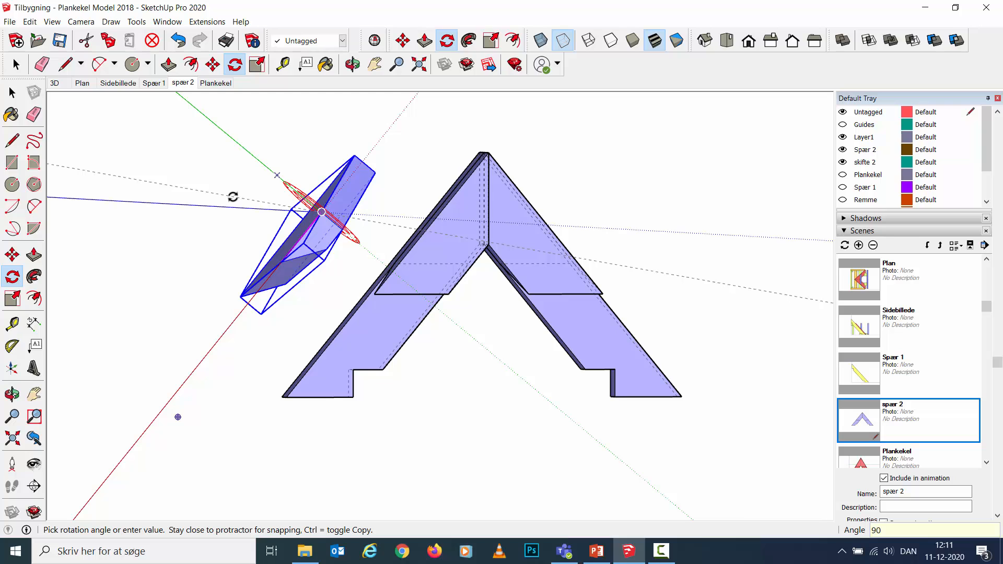
left_click(232, 197)
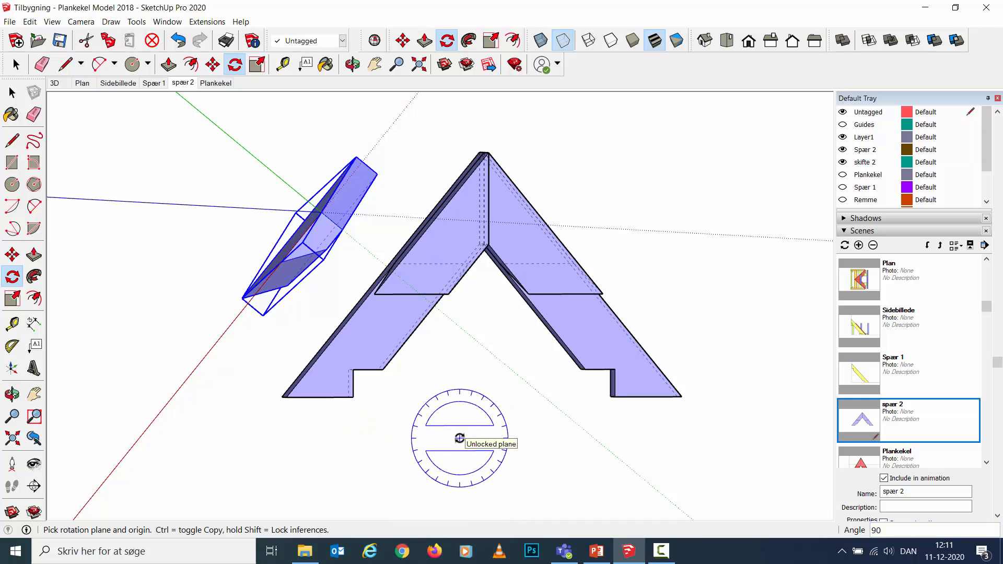
Step: Move the rotated piece by its upper corner onto the apex of the truss
left_click(12, 255)
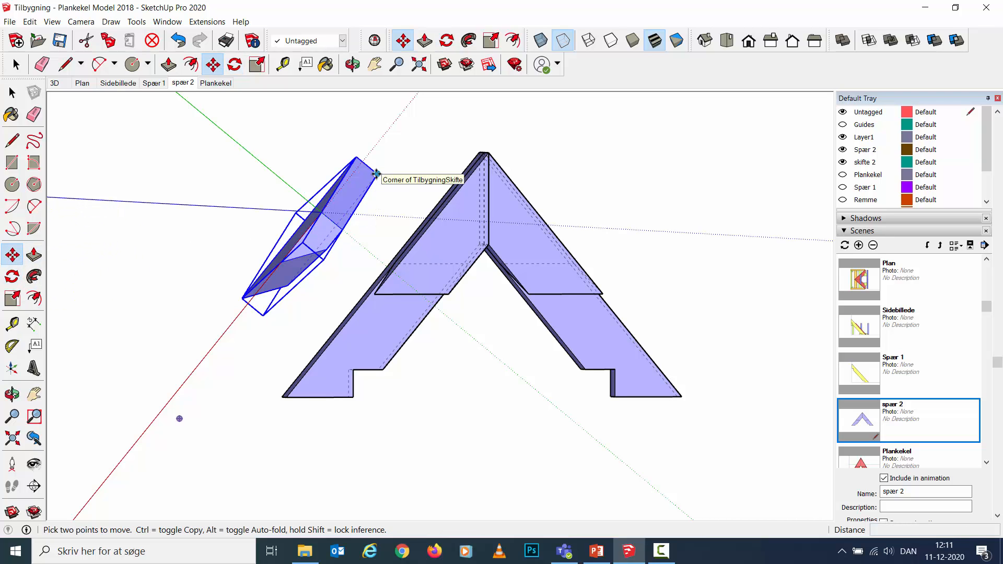
left_click(376, 174)
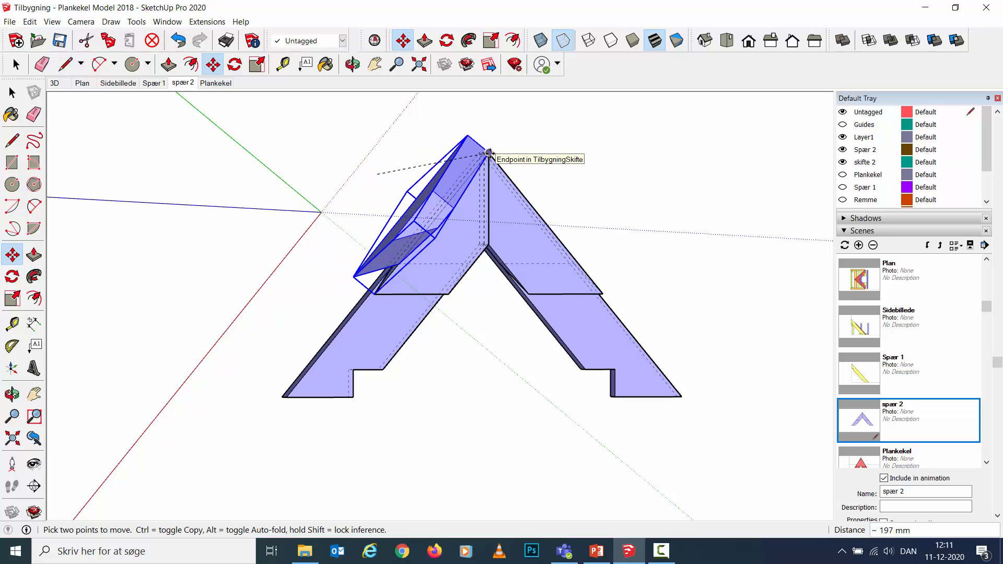
left_click(490, 153)
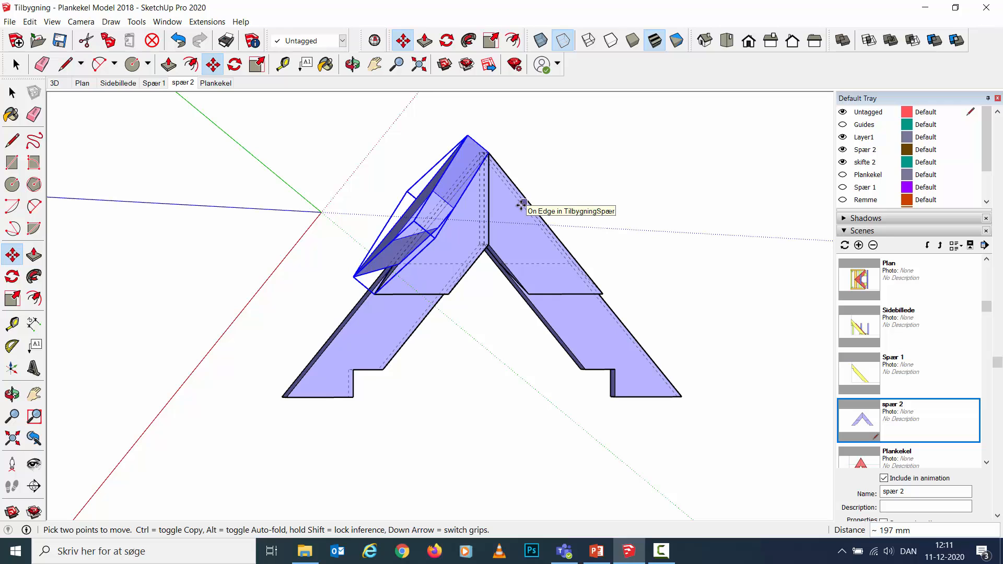
Step: Offset the rotated piece 50 mm outward from the rafter along the green axis, restore the spær 2 scene view and clear the selection
mouse_move(629, 300)
middle_mouse_down()
mouse_move(679, 293)
mouse_move(624, 291)
middle_mouse_up()
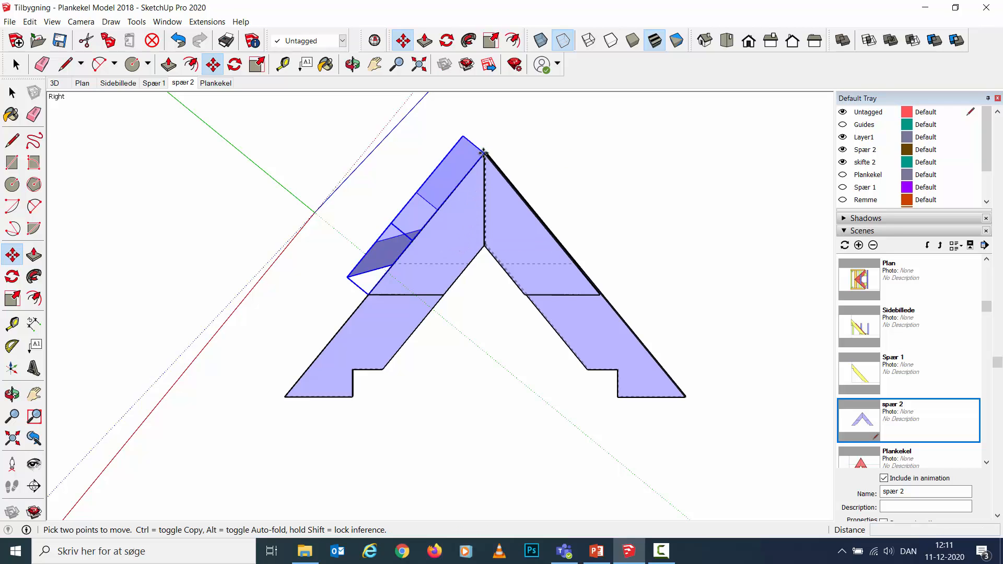
left_click(483, 153)
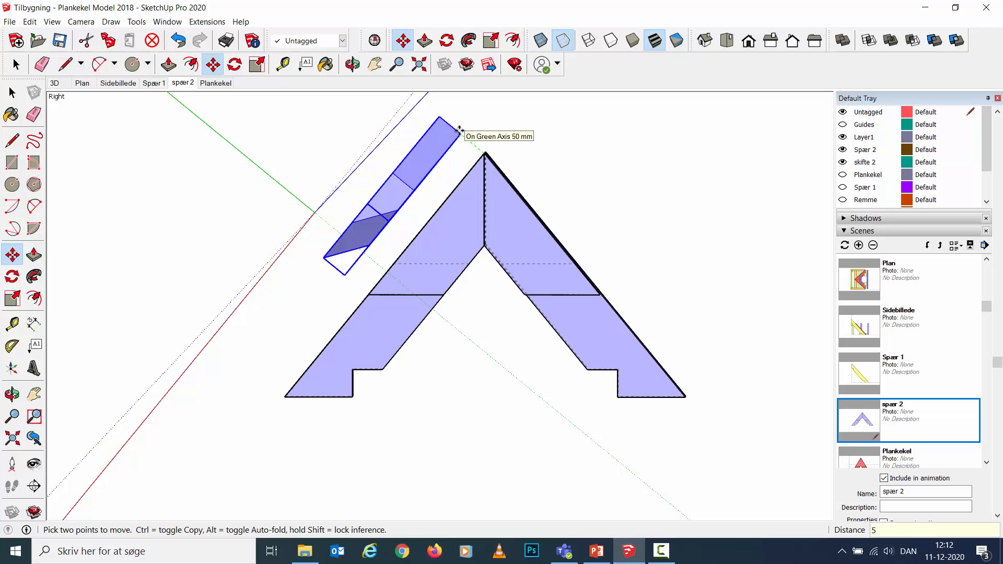
left_click(460, 130)
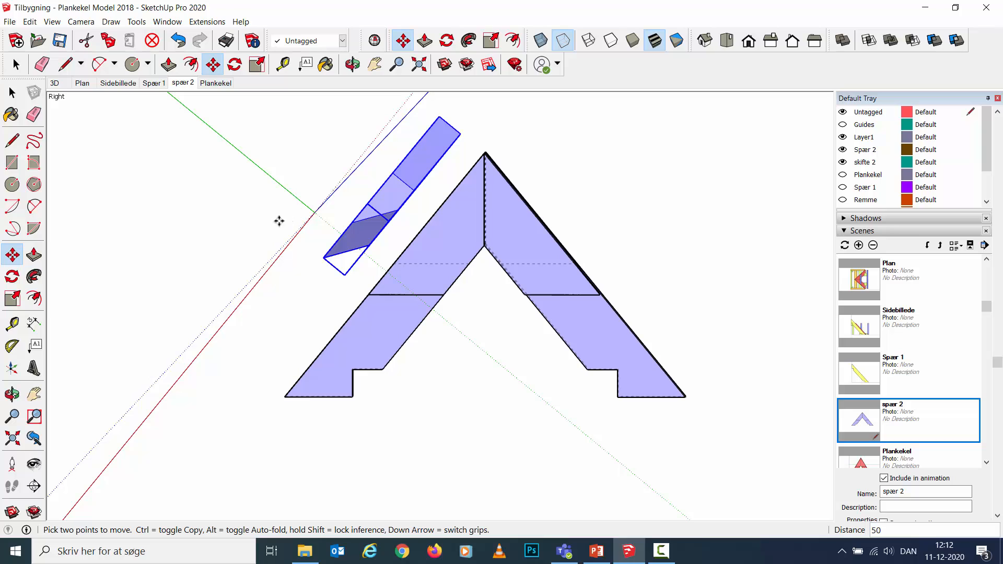
left_click(183, 83)
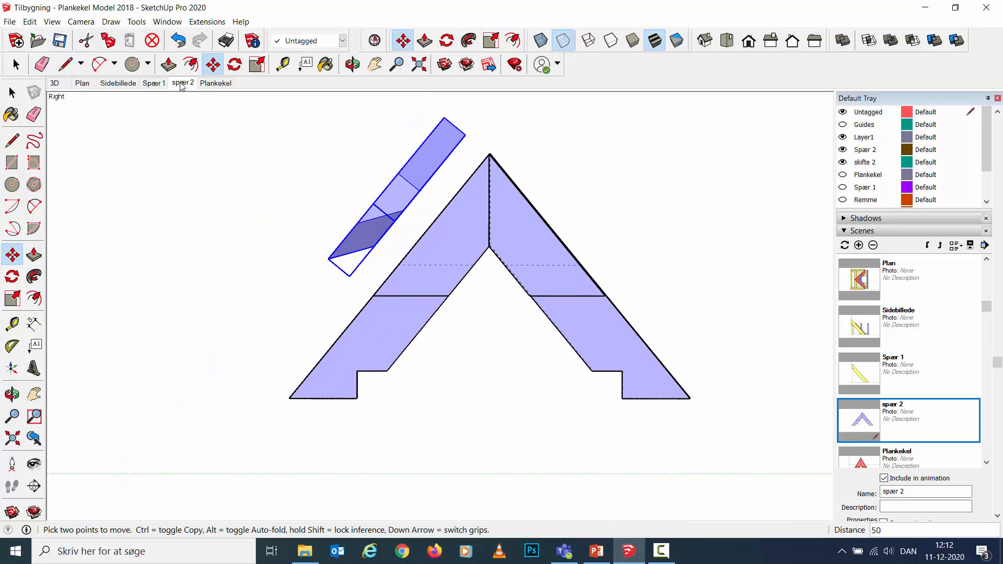
key("space")
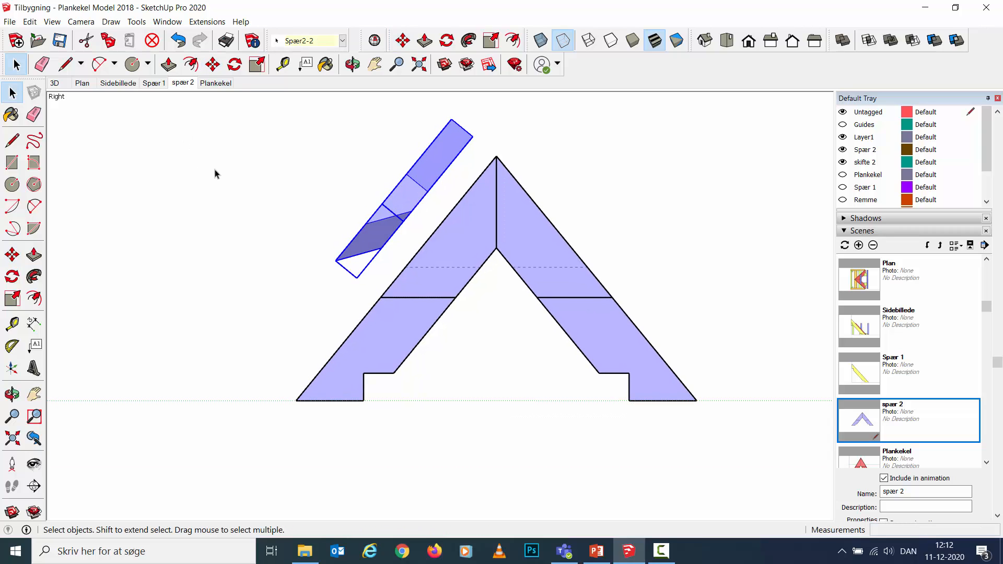
left_click(215, 174)
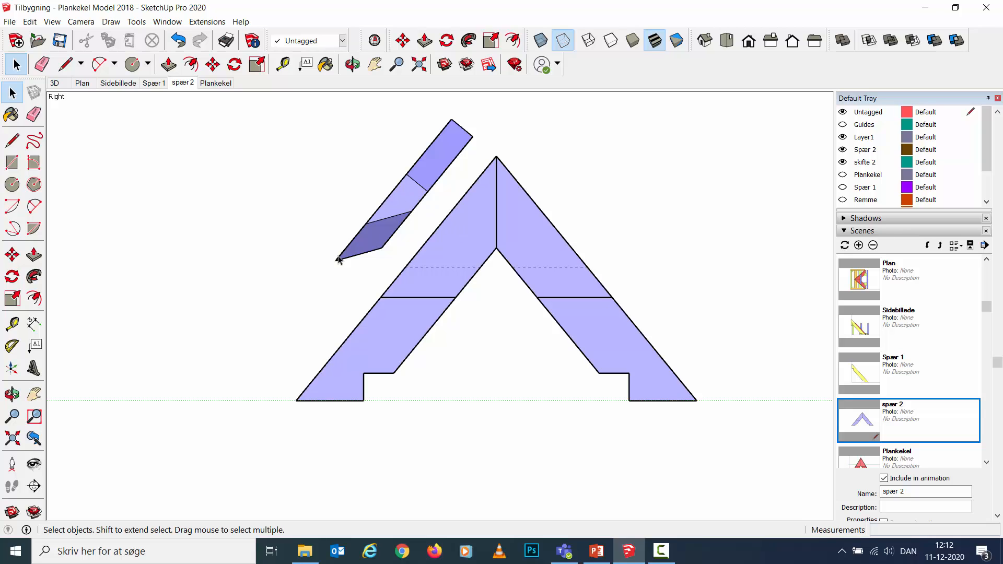
Step: In the Plankekel scene, copy the right-hand rafter from the apex to a free spot about 366 mm up and outward
left_click(214, 83)
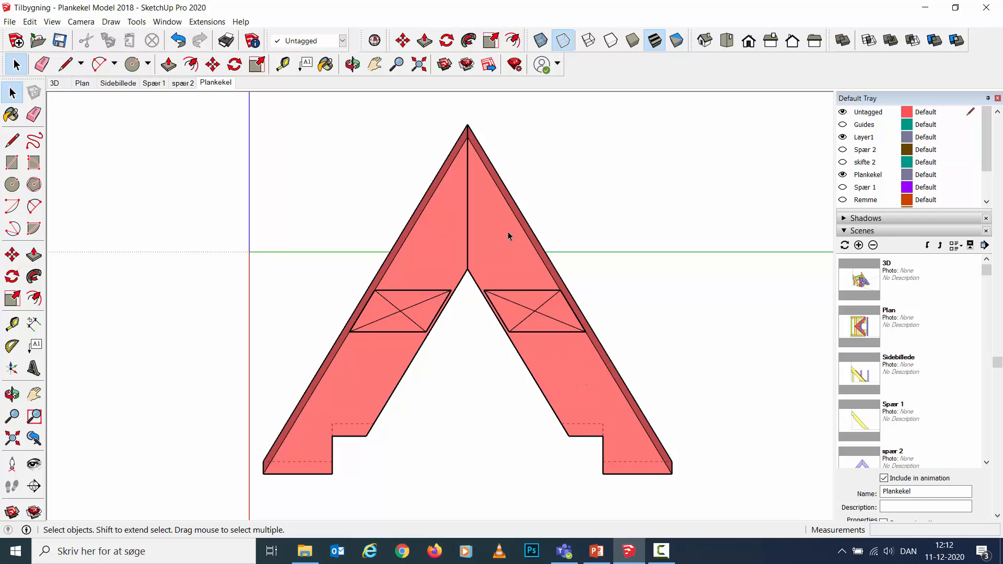
left_click(577, 364)
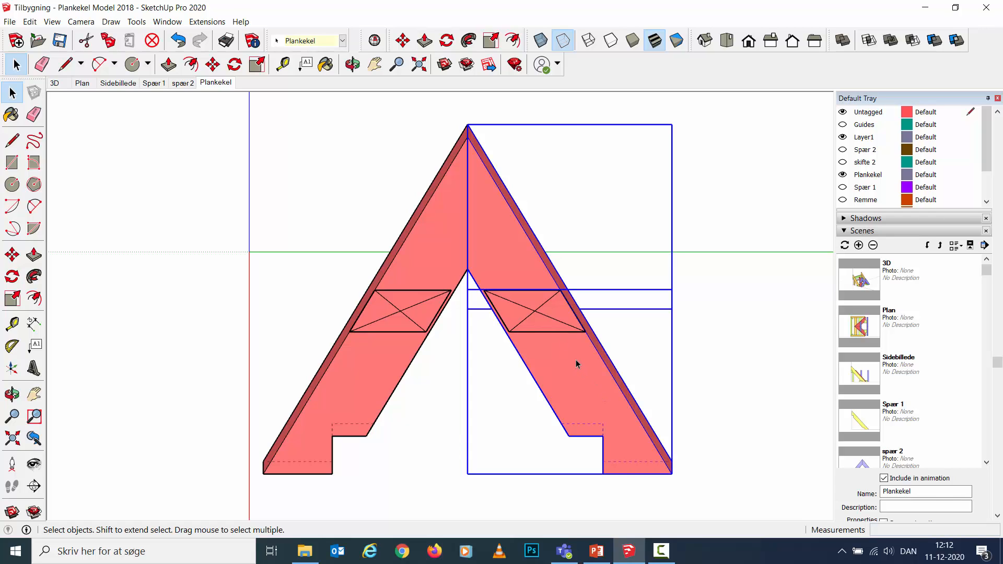
left_click(12, 256)
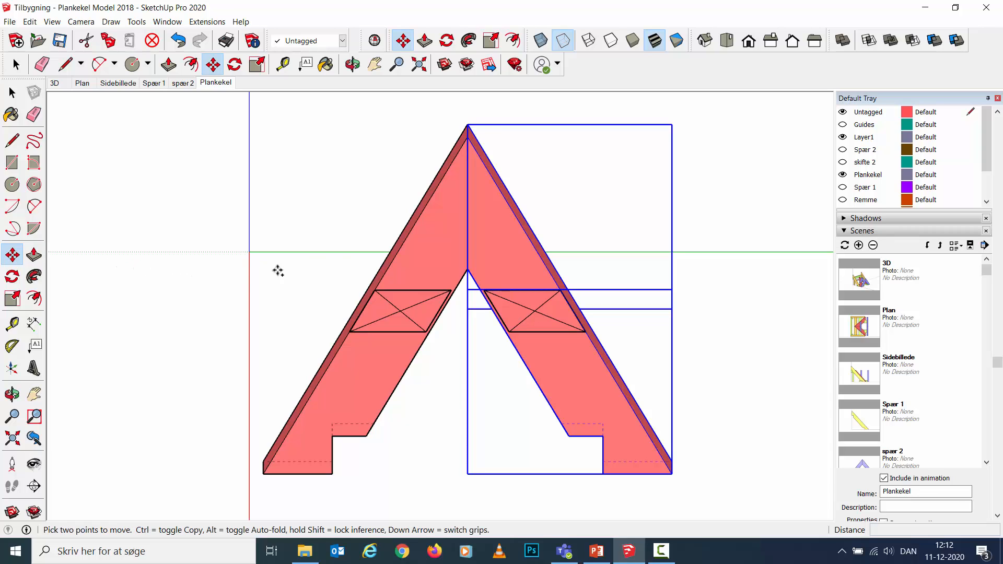
left_click(469, 124)
key("ctrl")
scroll(543, 129, "down", 2)
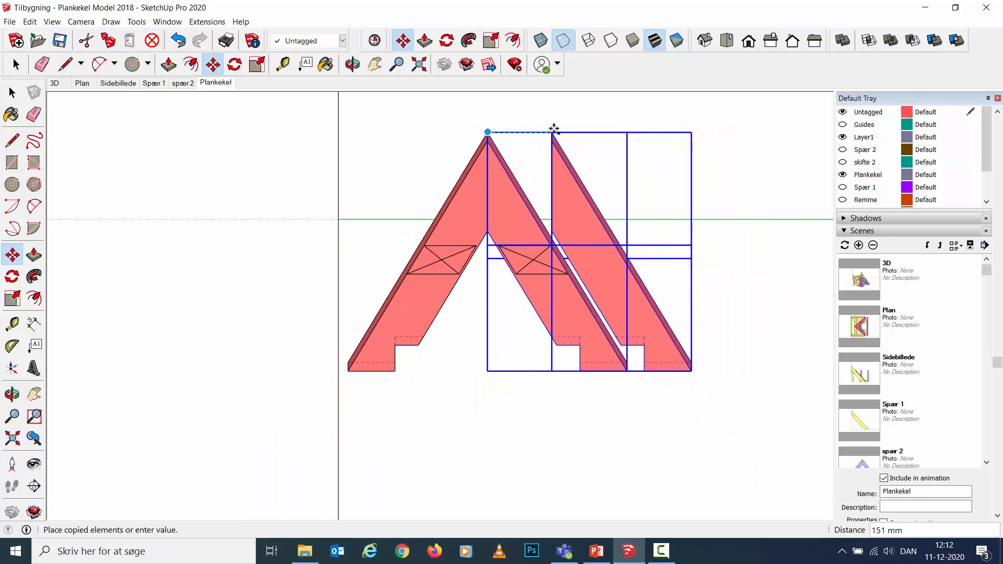
middle_click_drag(557, 127, 470, 217, "shift")
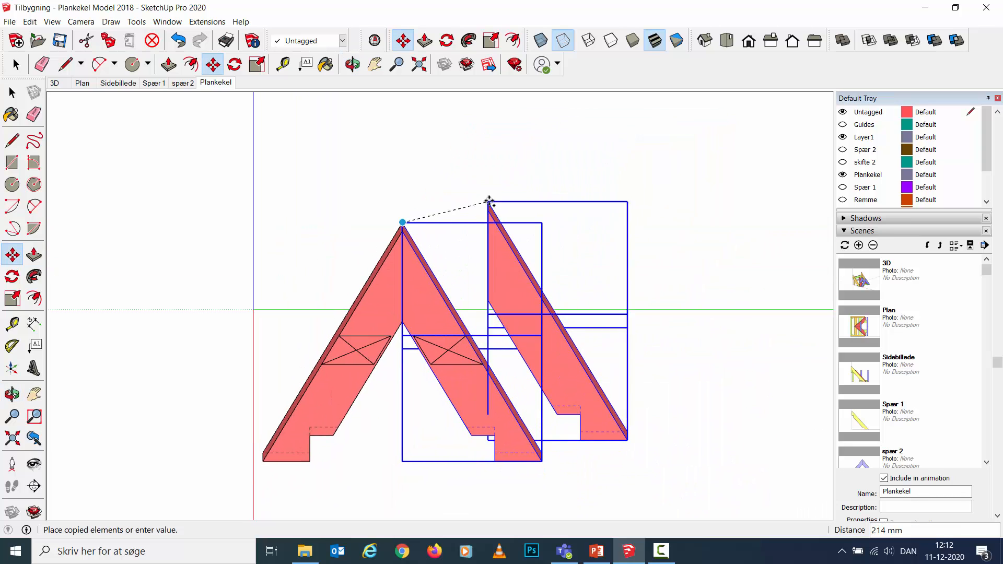
left_click(538, 170)
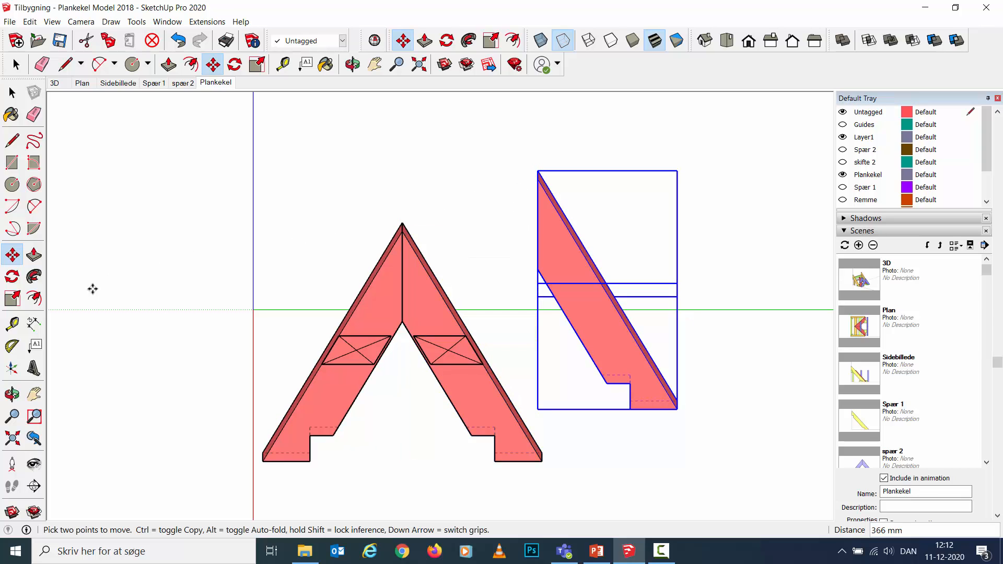
Step: Place the drawing axes at the copied rafter's upper inner corner, with red along its inner sloping edge and green square across the timber
left_click(13, 370)
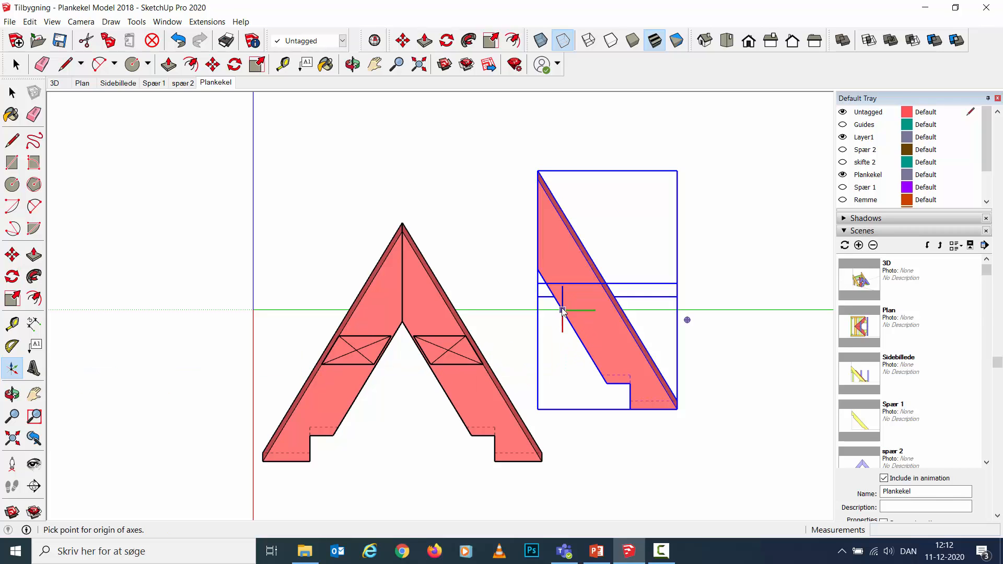
left_click(538, 269)
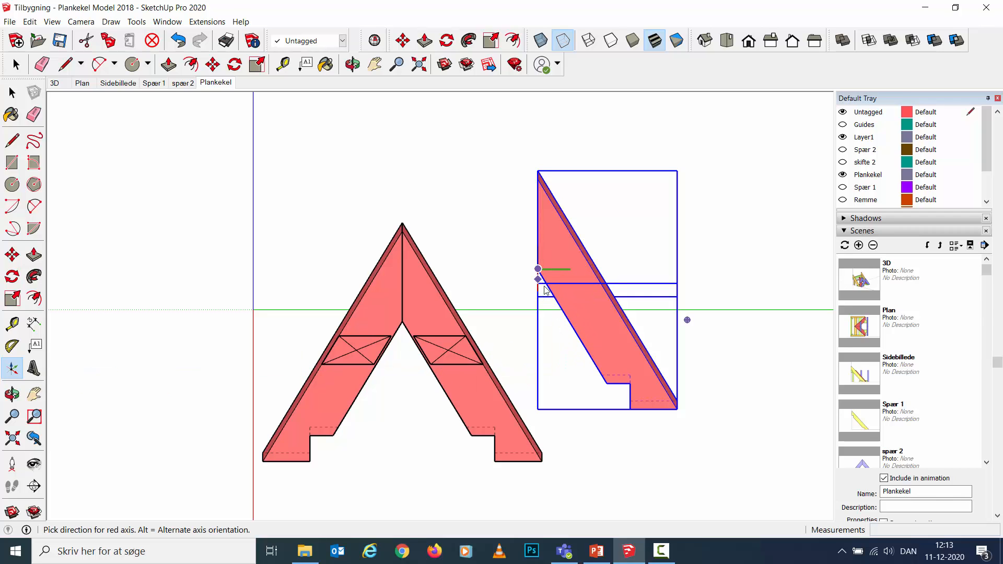
left_click(579, 338)
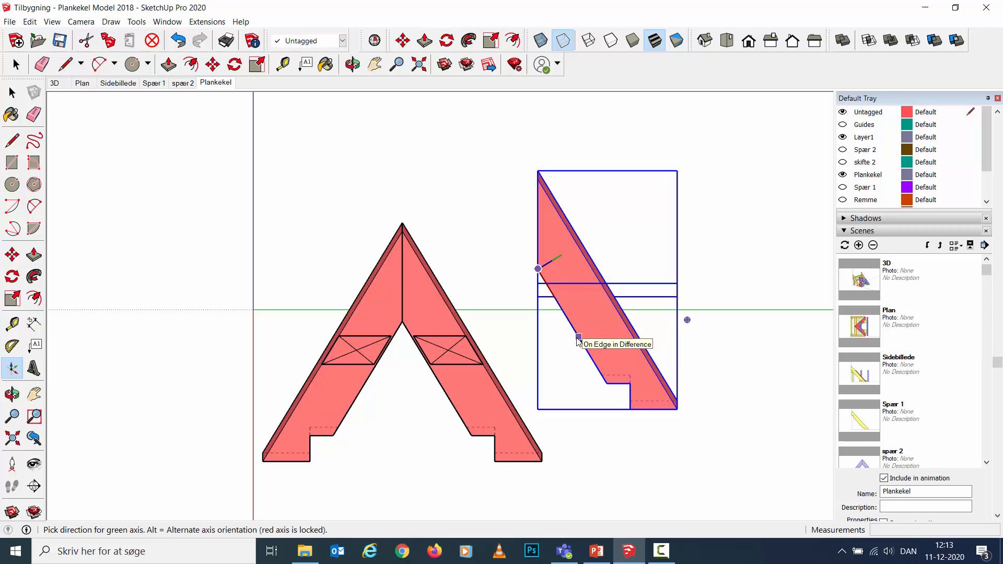
left_click(577, 246)
Step: Rotate the copied Plankekel rafter 90 degrees around the red axis at its upper inner corner
key("m")
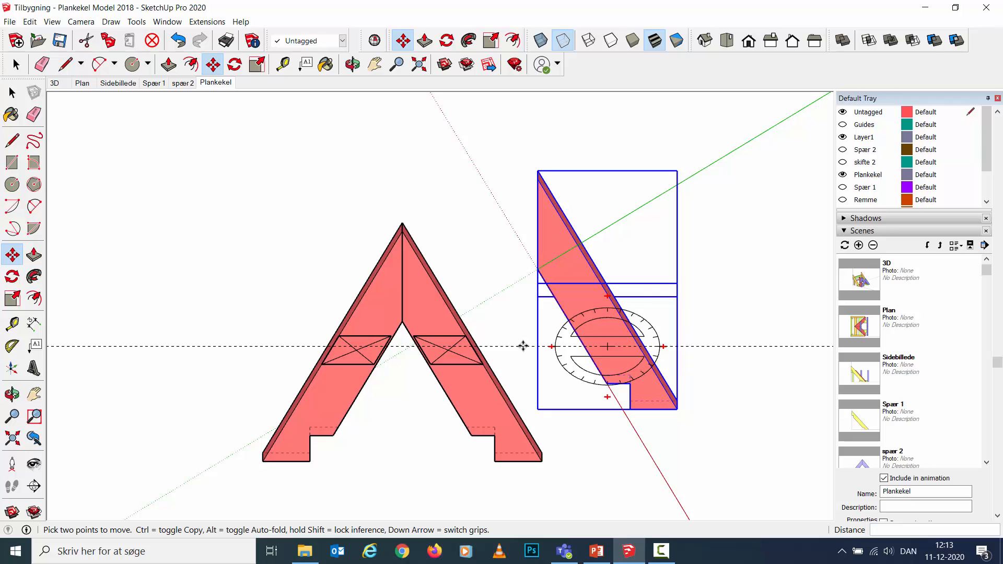
left_click(12, 276)
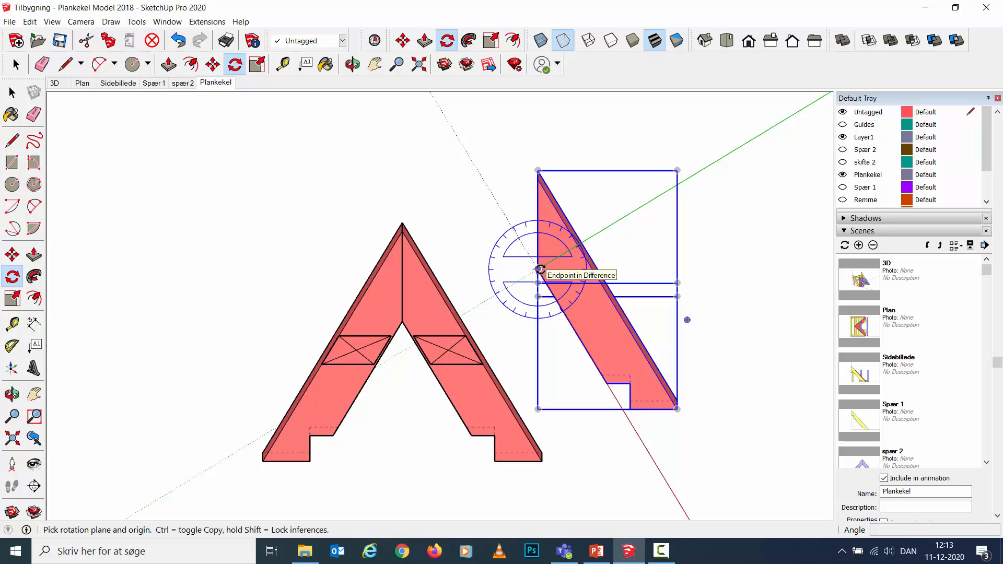
key("Right")
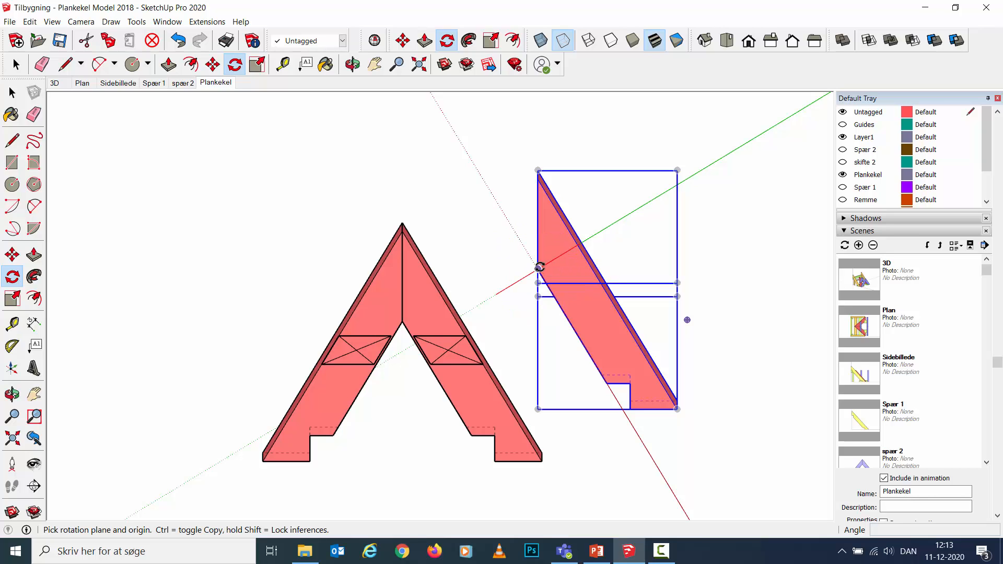
left_click(538, 268)
left_click(577, 246)
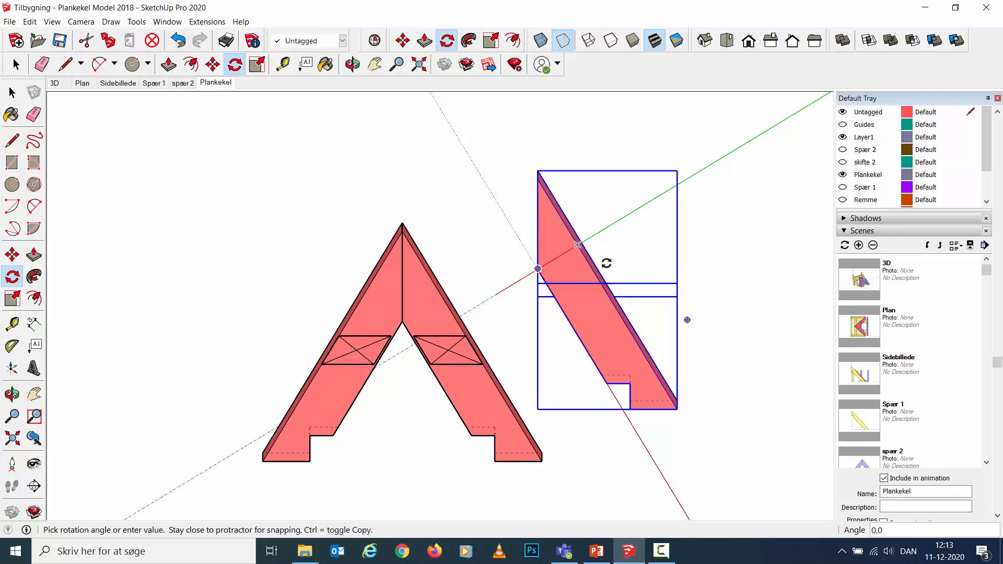
middle_click_drag(606, 262, 586, 233)
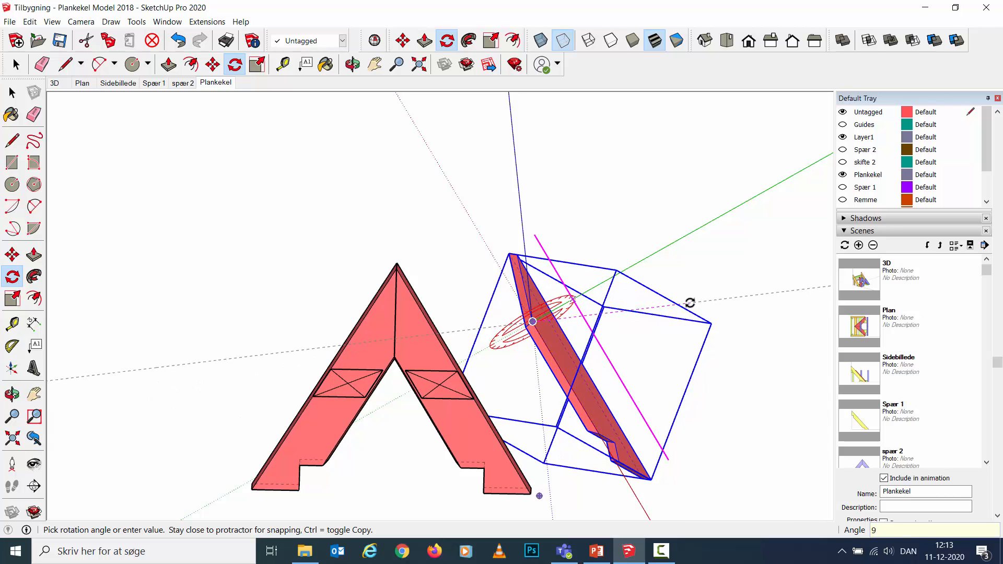
key("Return")
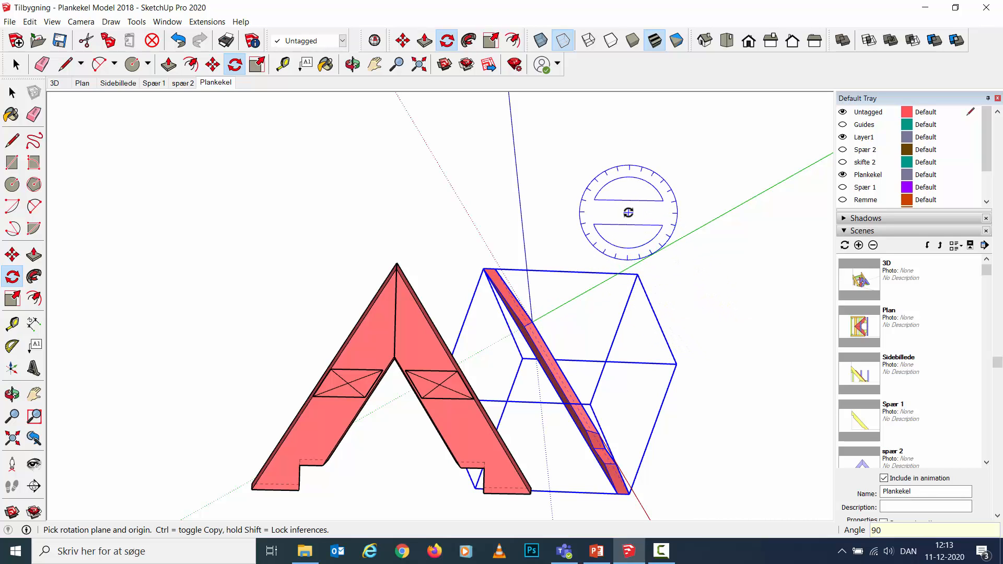
key("space")
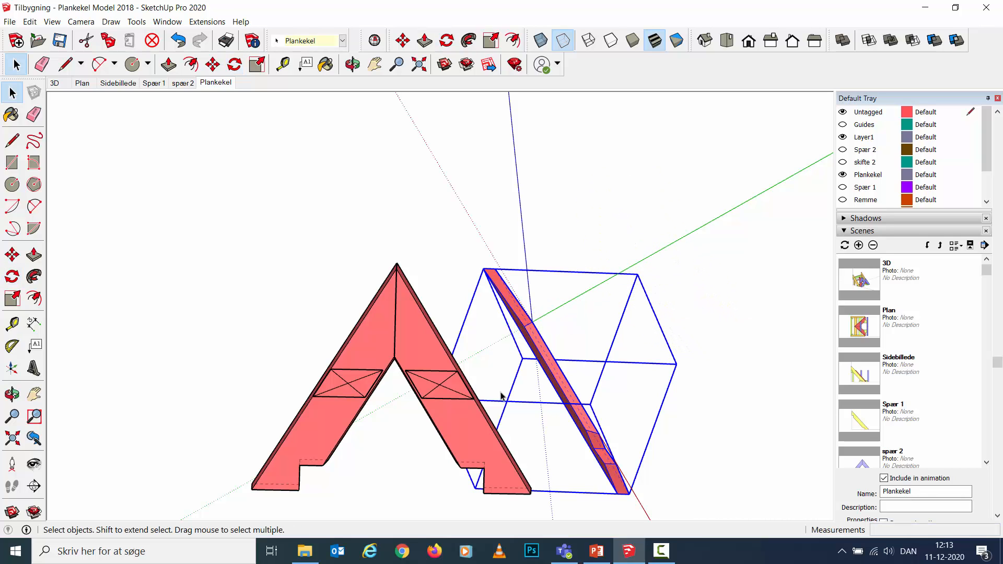
Step: Move the rotated rafter copy by its upper corner onto the apex of the Plankekel truss
left_click(12, 255)
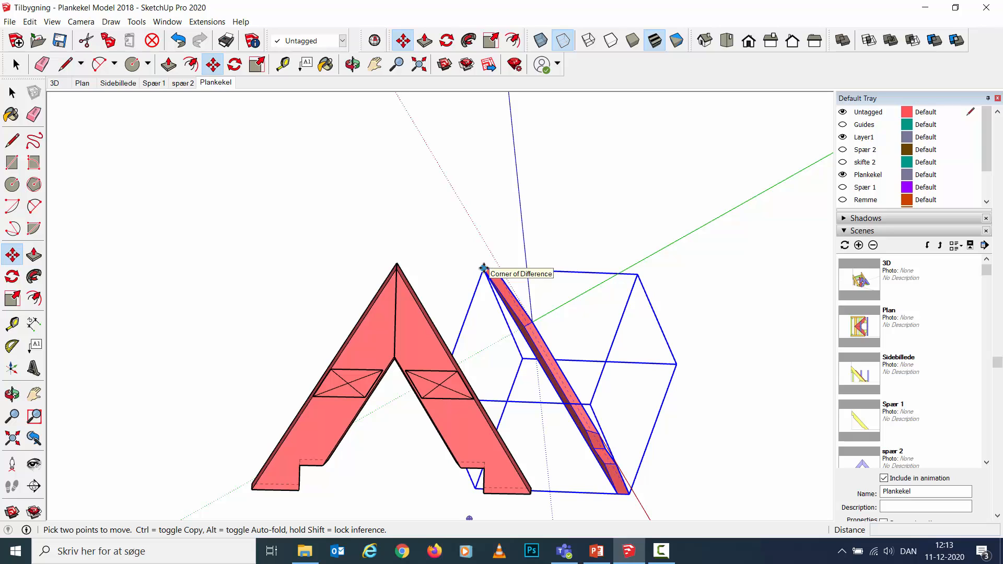
left_click(483, 268)
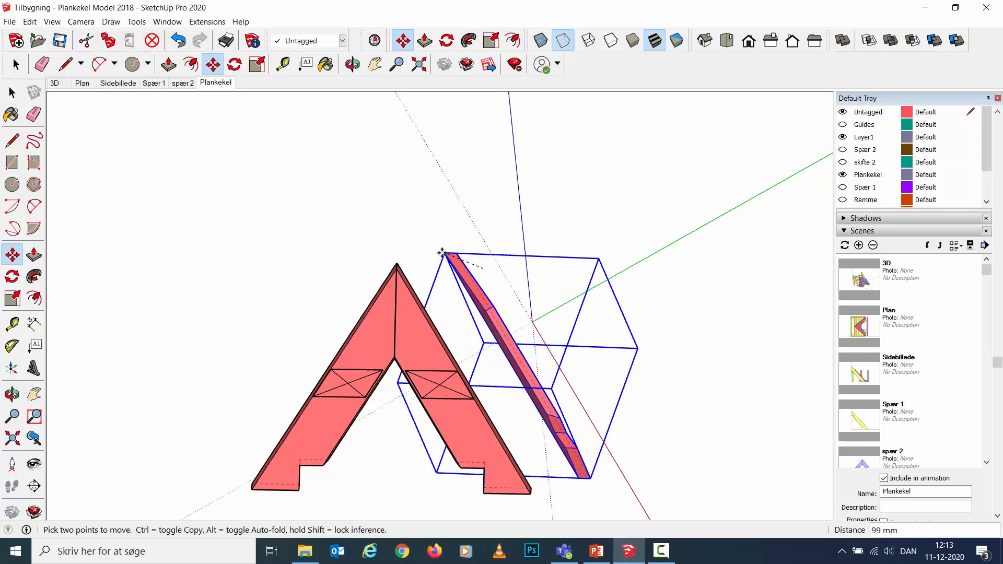
left_click(400, 268)
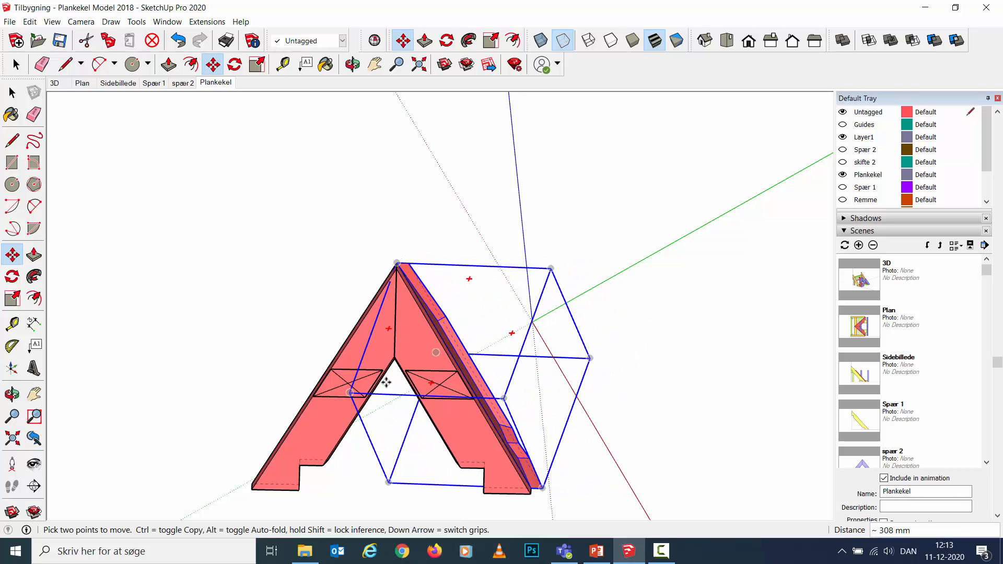
Step: Offset the rotated rafter copy 50 mm outward from the truss along the green axis, clear the selection and restore the Plankekel scene view
middle_click_drag(393, 459, 449, 366)
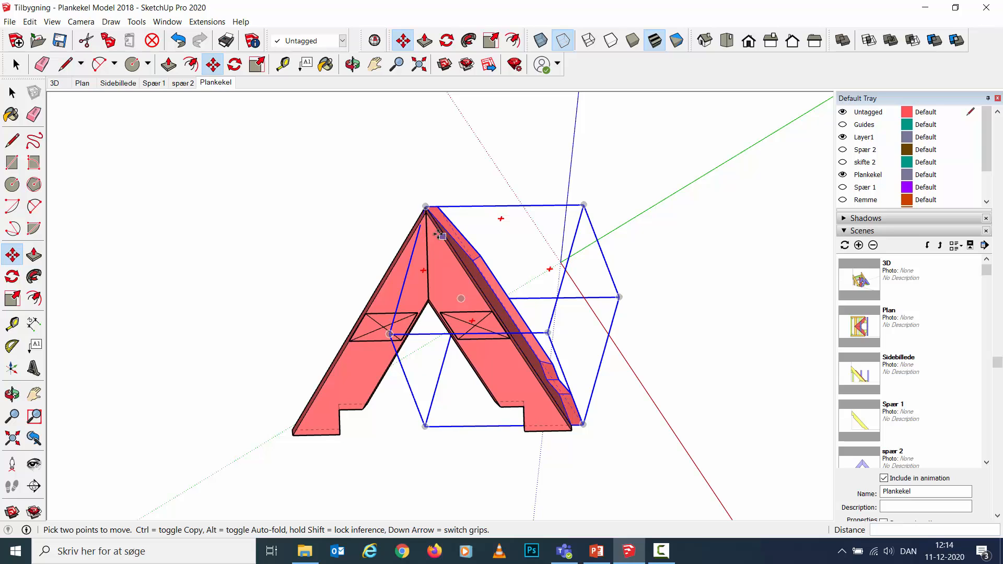
left_click(424, 206)
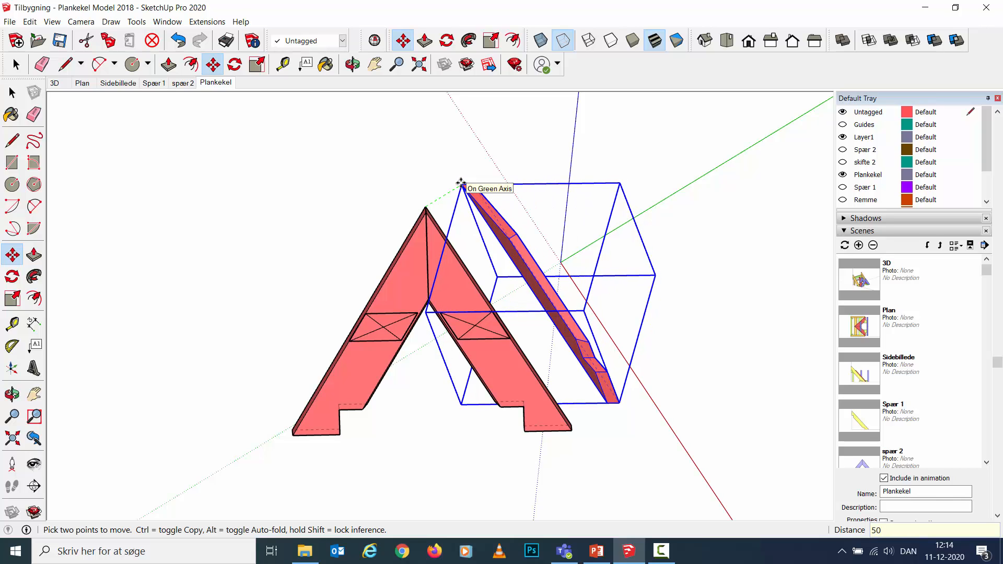
type("50")
key("Return")
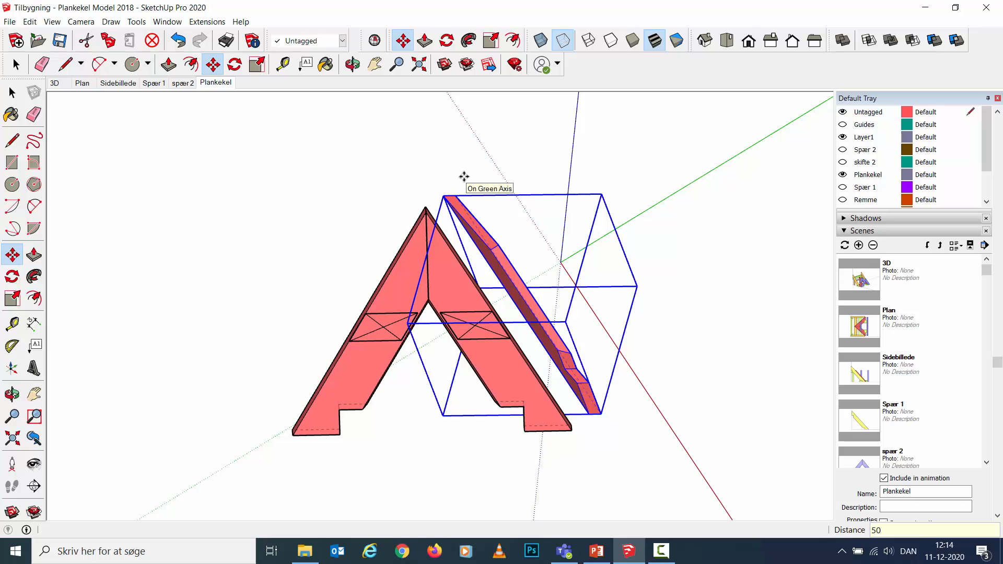
key("space")
left_click(388, 186)
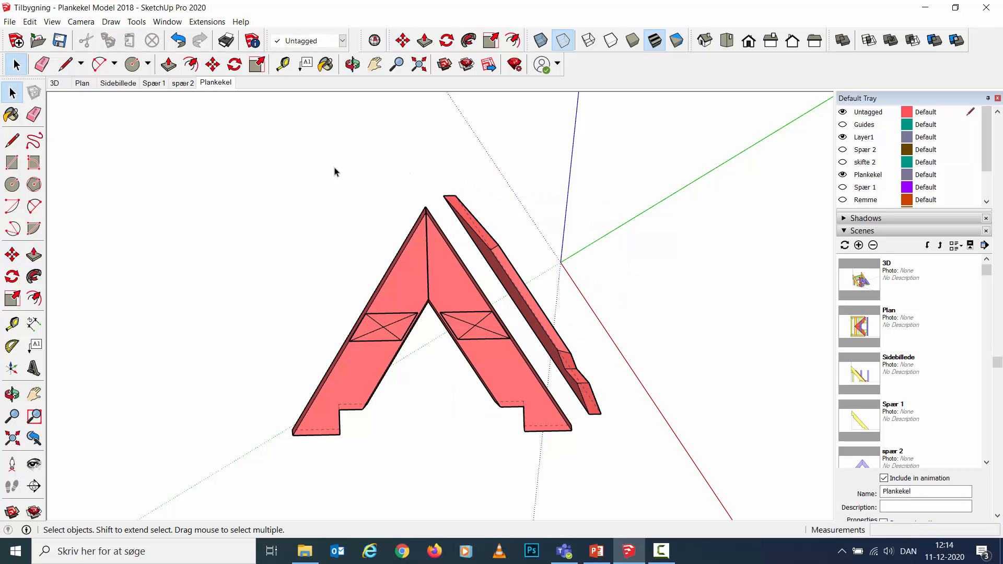
left_click(216, 83)
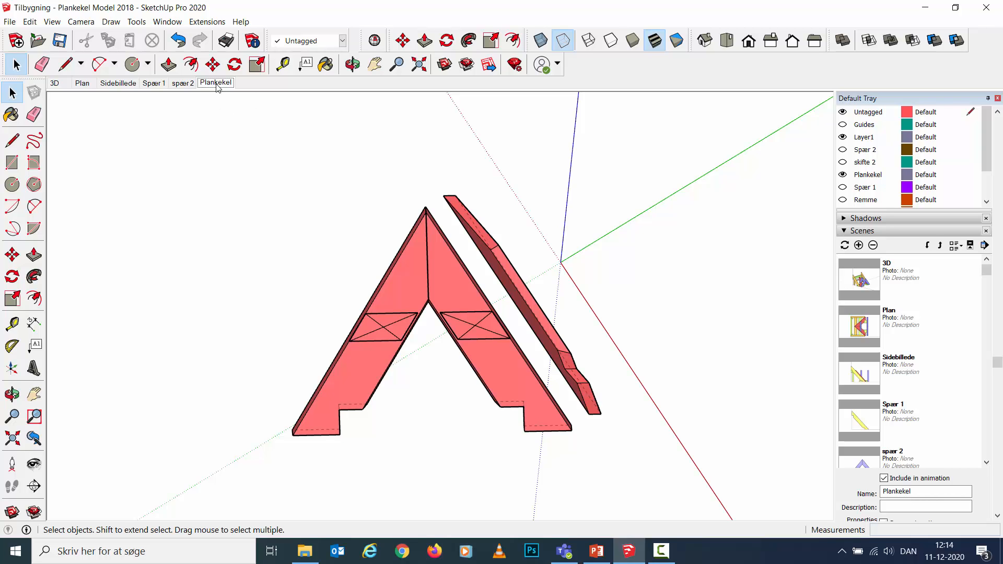